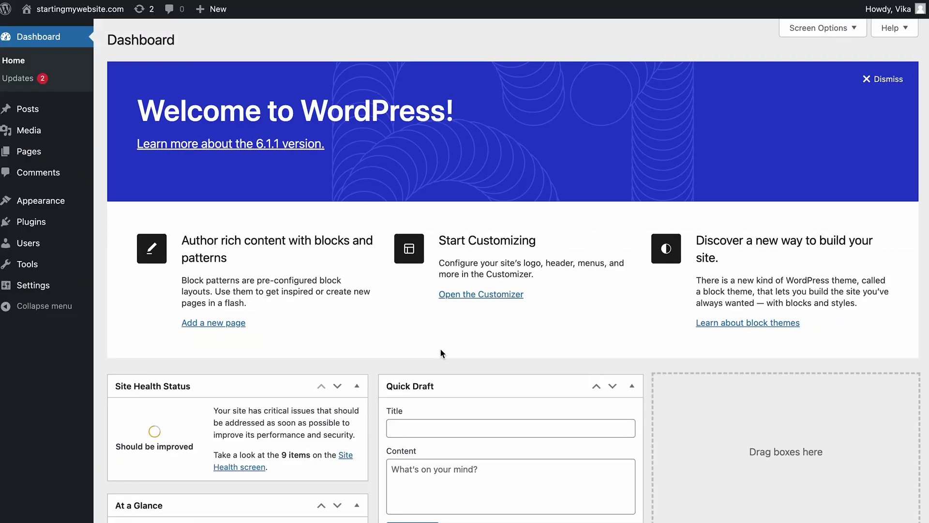
Reinstall WordPress version 6.1.1 from the Dashboard Updates page.
left_click(24, 78)
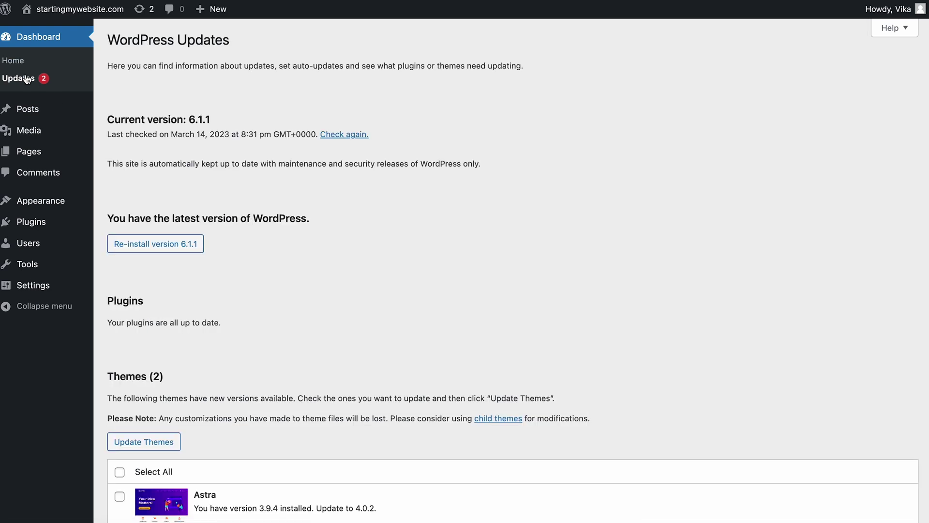
left_click(160, 246)
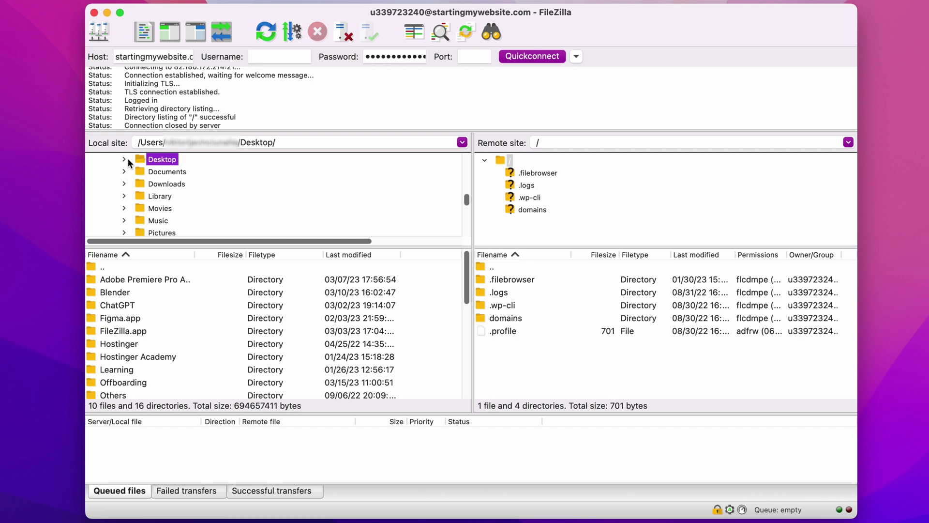
Create a 'New directory' folder on the local Desktop in FileZilla.
right_click(156, 164)
left_click(192, 222)
left_click(342, 234)
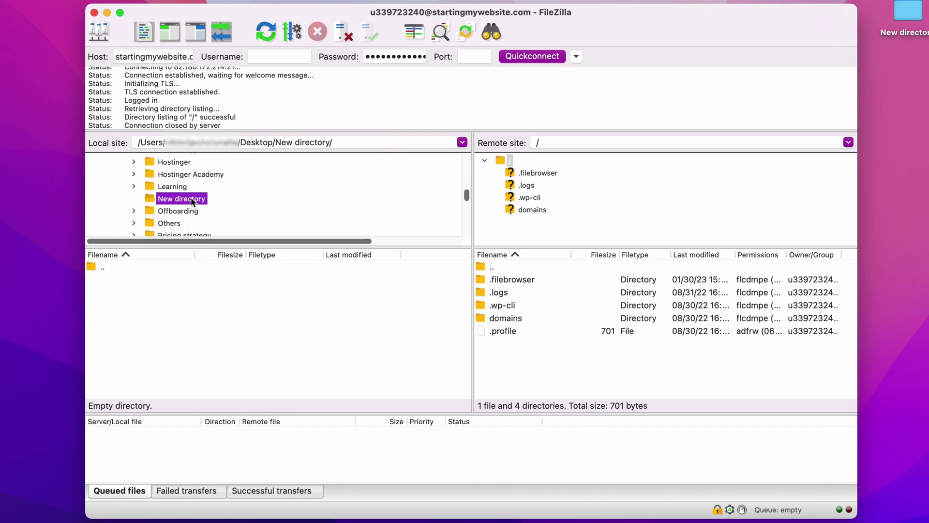
Download wp-content from domains/startingmywebsite.com/public_html into the New directory folder.
left_click(517, 211)
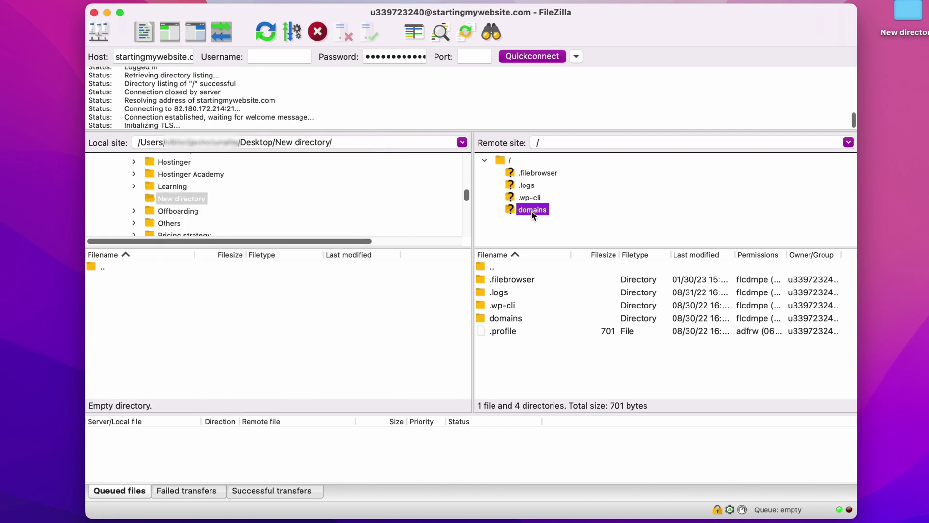
left_click(553, 224)
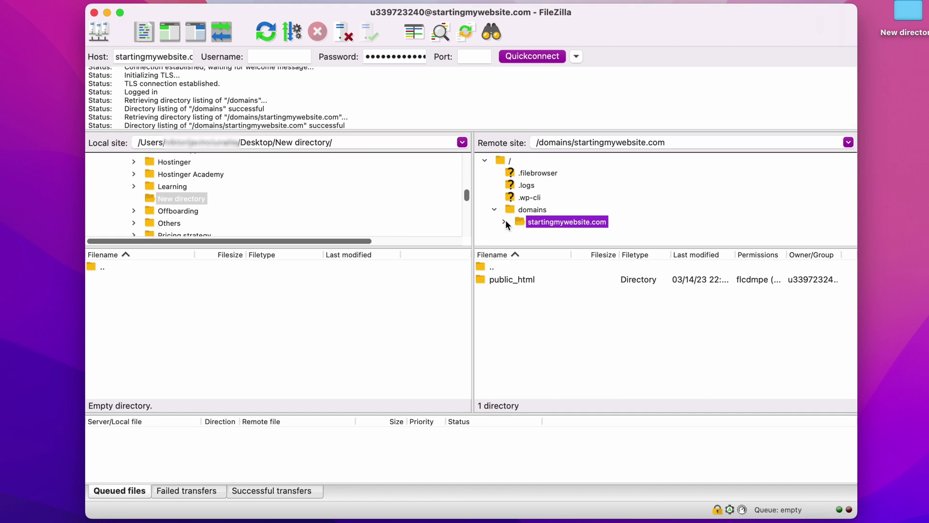
left_click(504, 221)
left_click(551, 233)
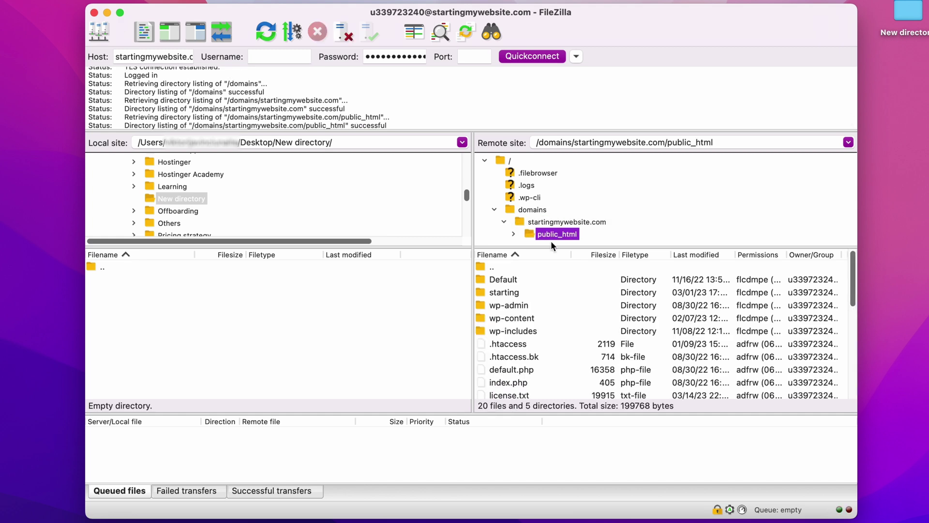
left_click(518, 318)
right_click(518, 318)
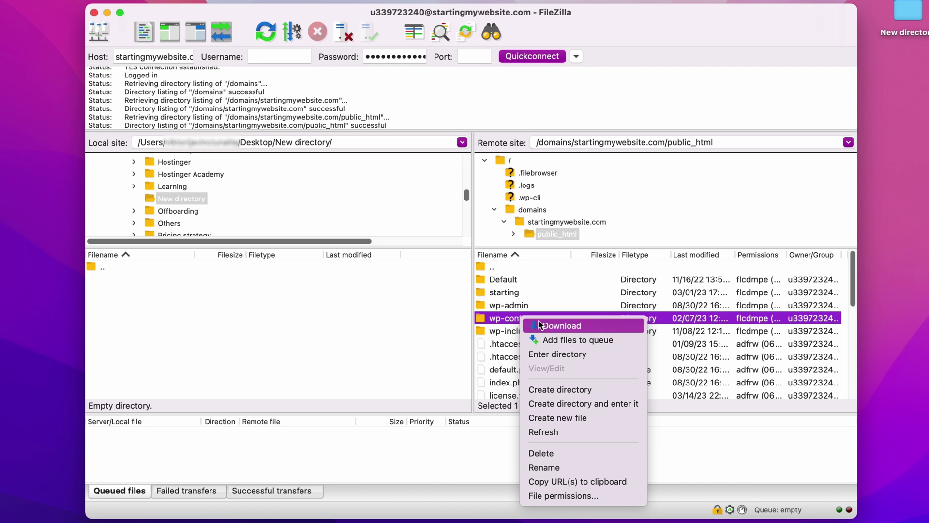
left_click(562, 325)
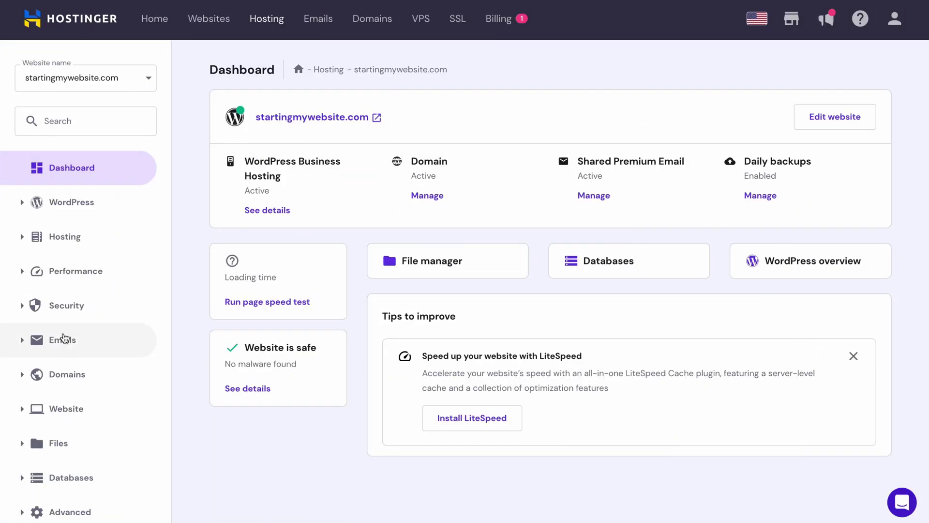
Install WordPress 6.1.1 in English for startingmywebsite.com through Website > Auto Installer.
left_click(28, 412)
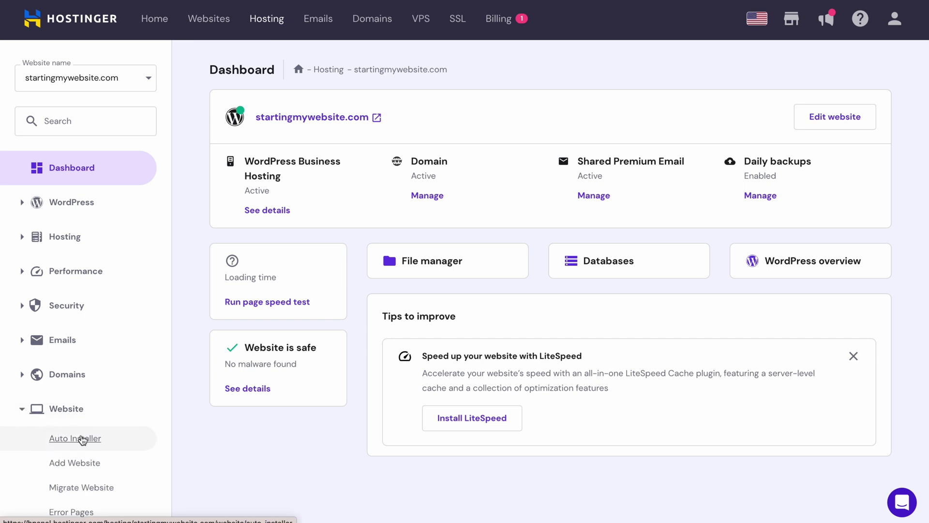
left_click(83, 439)
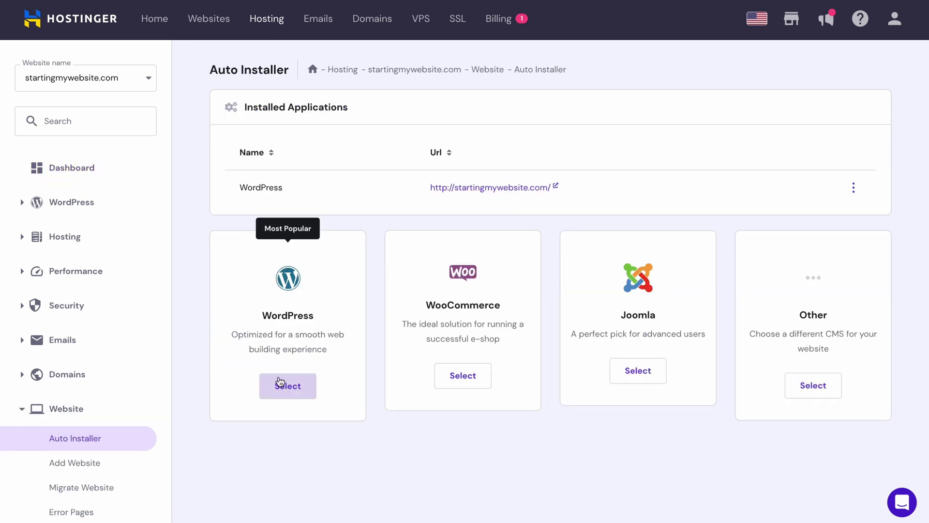
left_click(283, 384)
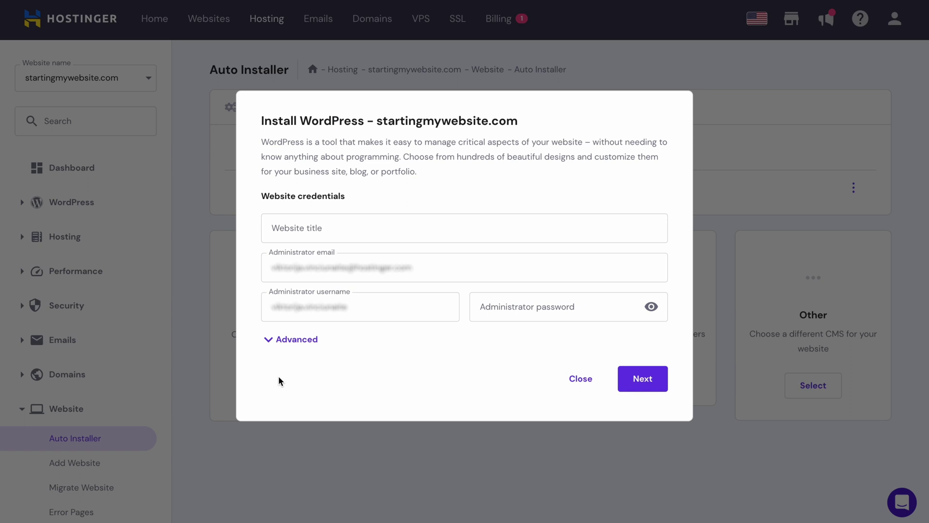
key("Return")
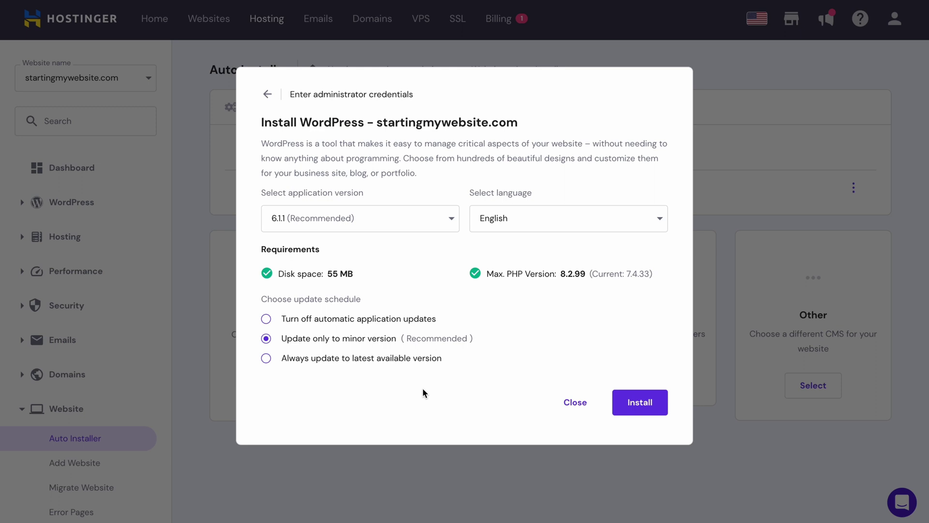
left_click(651, 402)
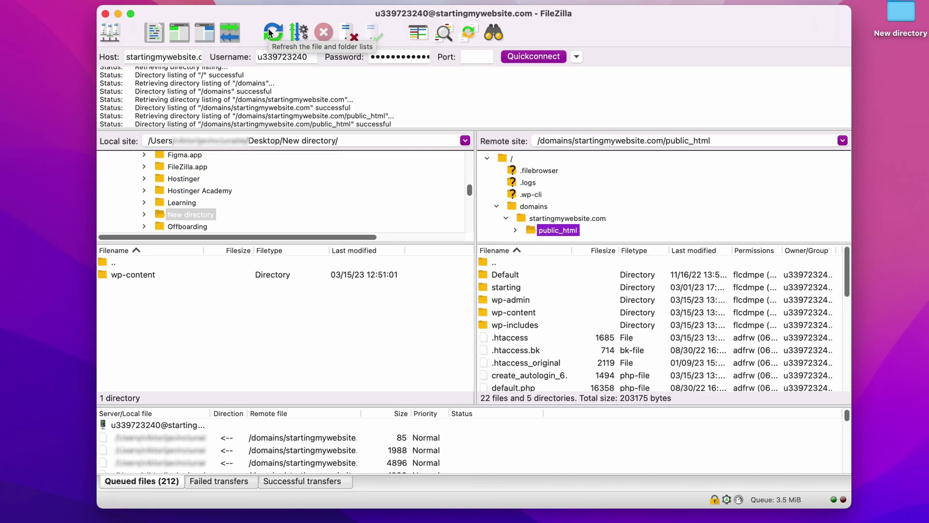
Refresh the listings and upload the local New directory's wp-content folder into public_html.
left_click(269, 33)
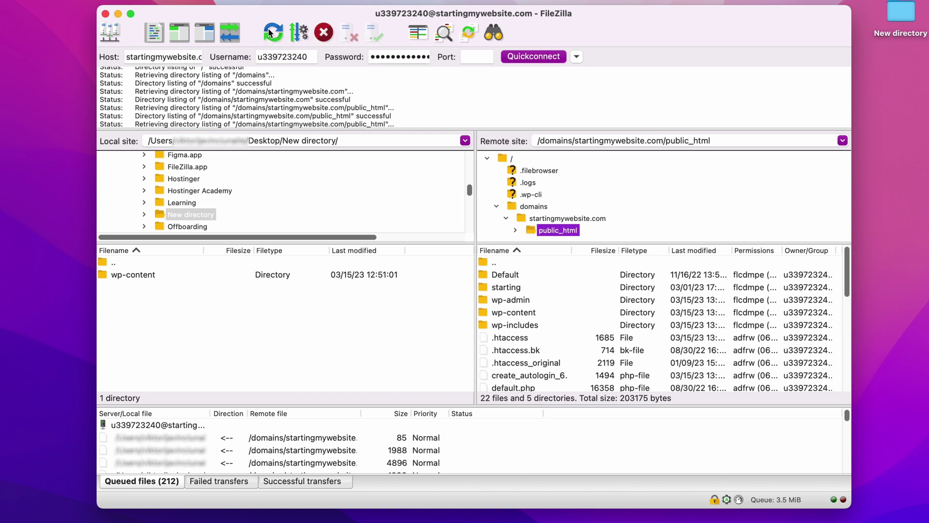
left_click(145, 215)
left_click(209, 224)
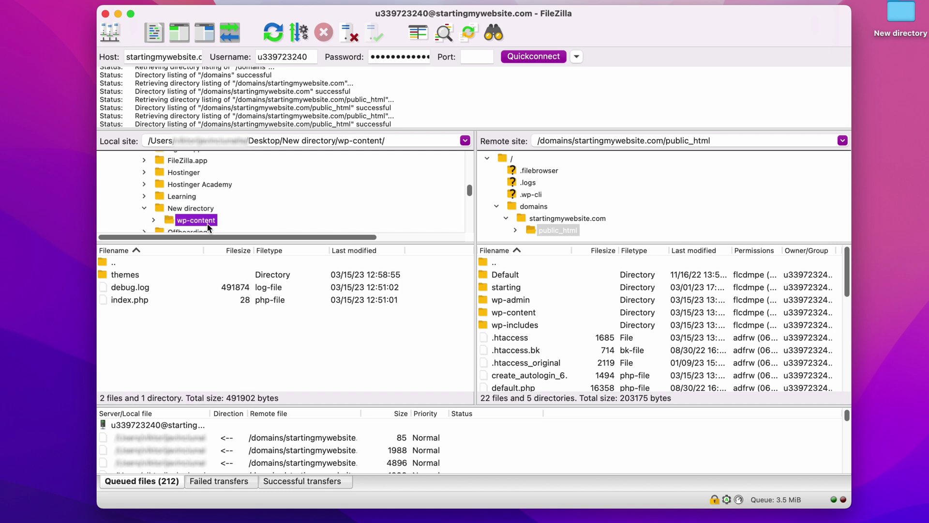
right_click(207, 223)
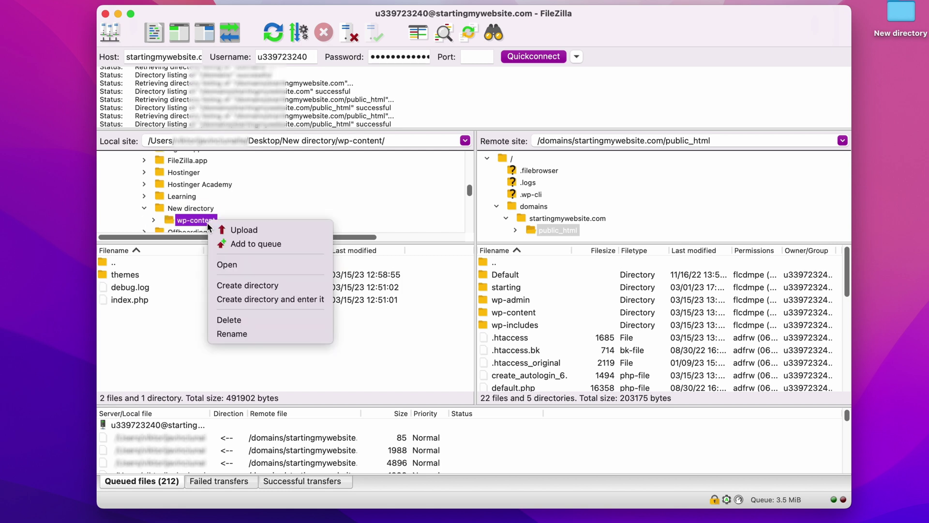
left_click(246, 231)
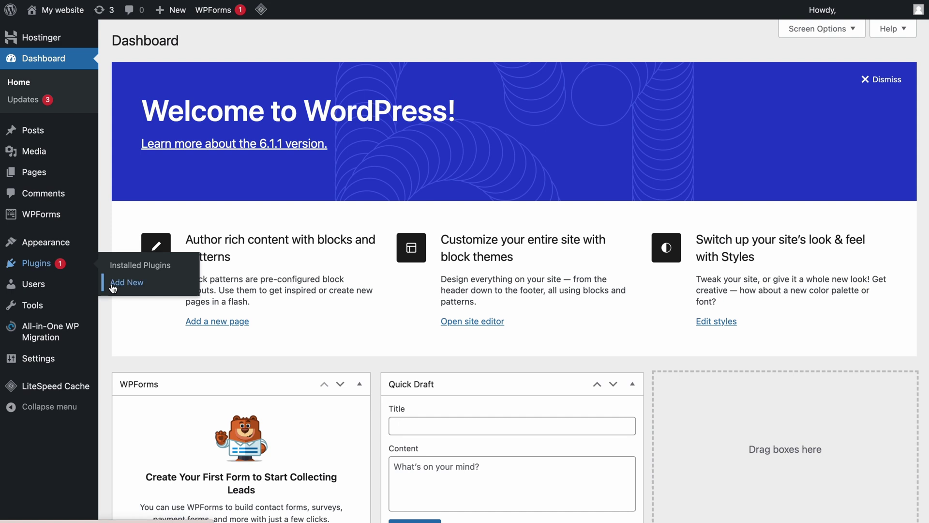
Search plugins for 'WORDPRESS RESET' and install Advanced WordPress Reset.
left_click(115, 286)
left_click(802, 76)
type("WORDPRESS RESET")
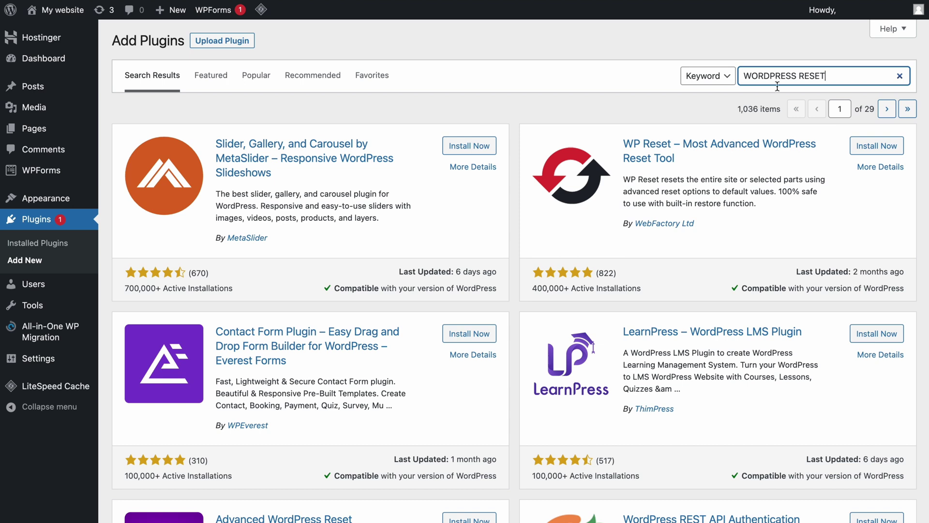
scroll(661, 205, "down", 6)
left_click(491, 231)
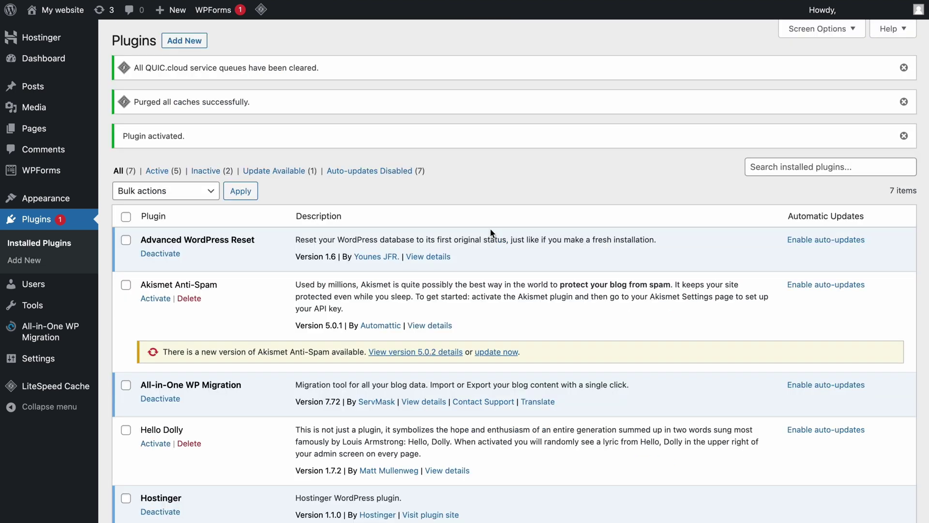
Reset the database in Tools > Advanced WP Reset, confirming with 'reset'.
mouse_move(68, 305)
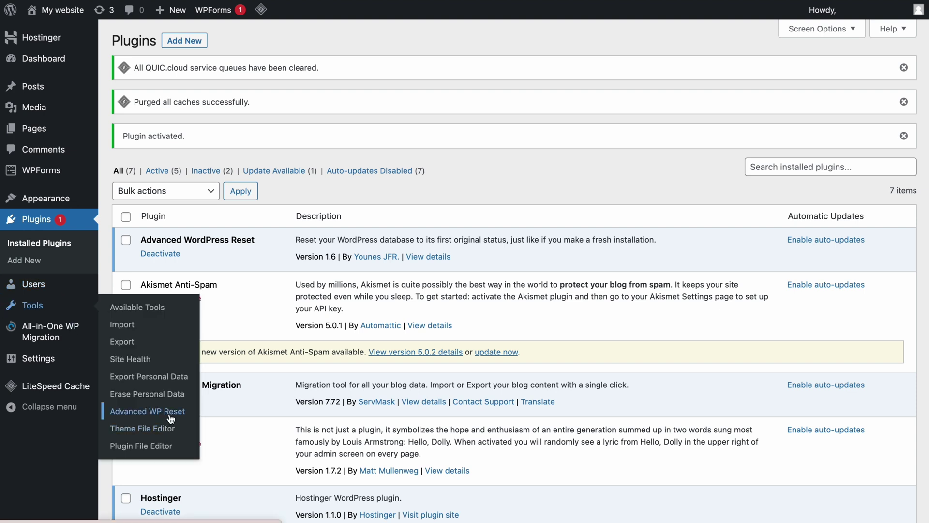
left_click(147, 411)
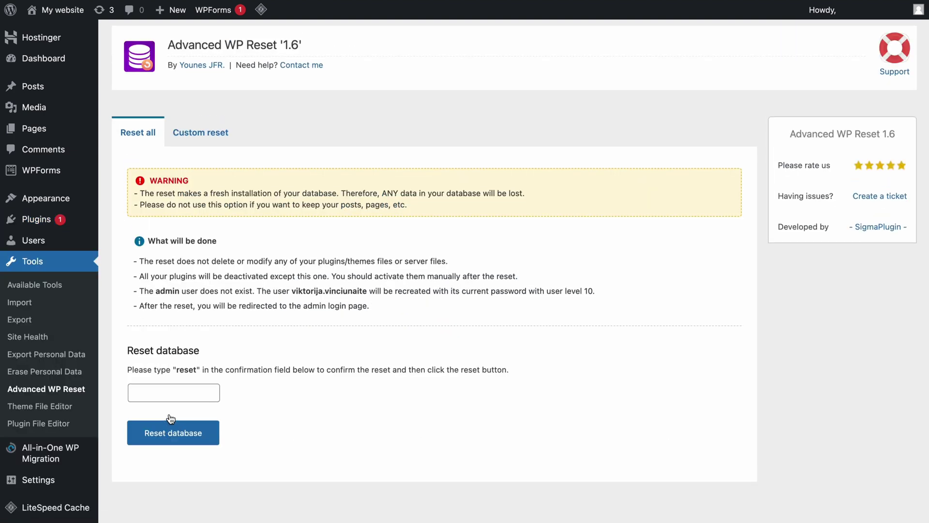
left_click(168, 386)
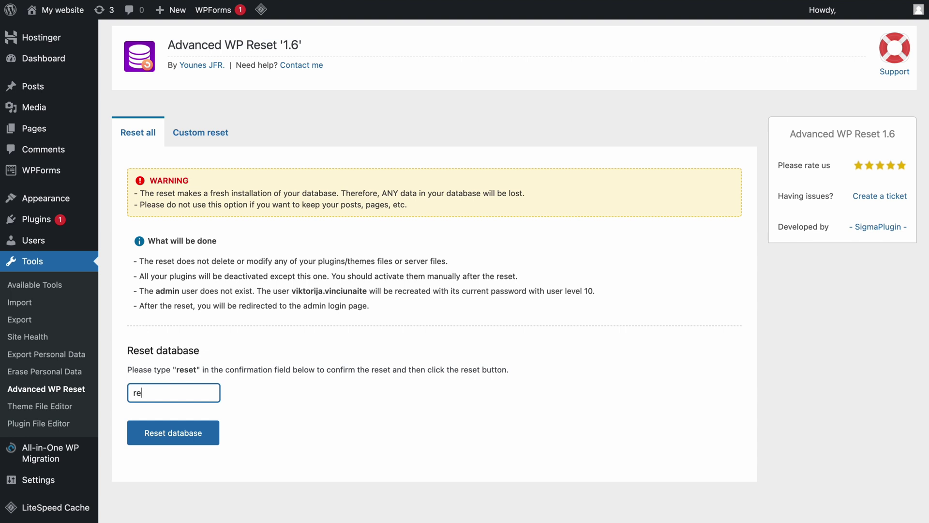
left_click(180, 432)
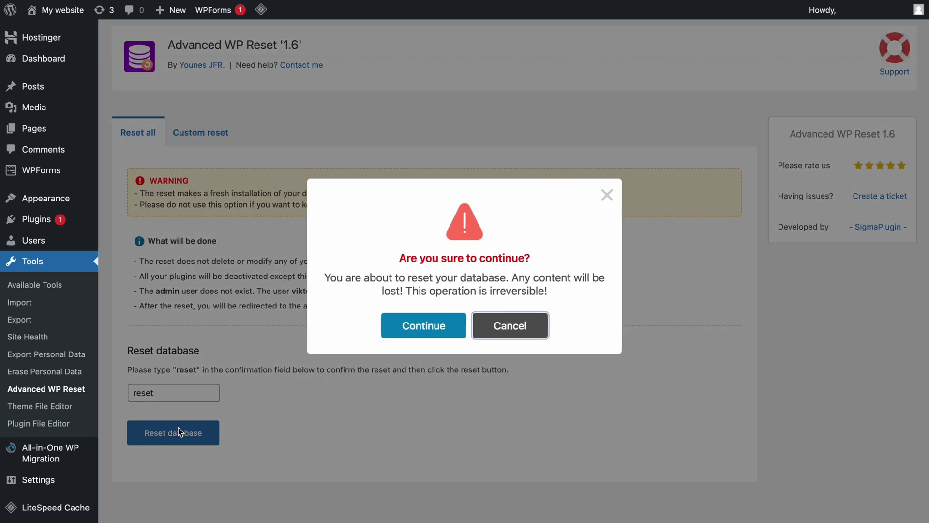
left_click(448, 330)
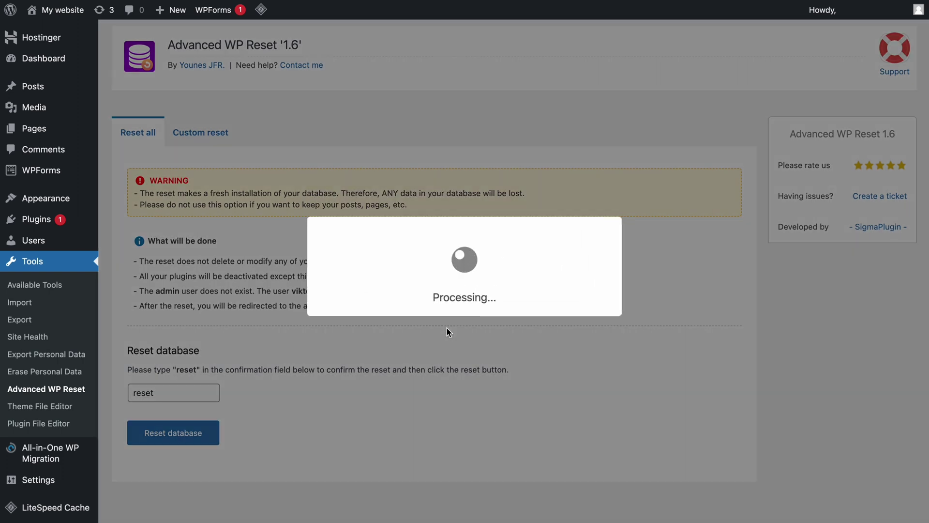
left_click(448, 332)
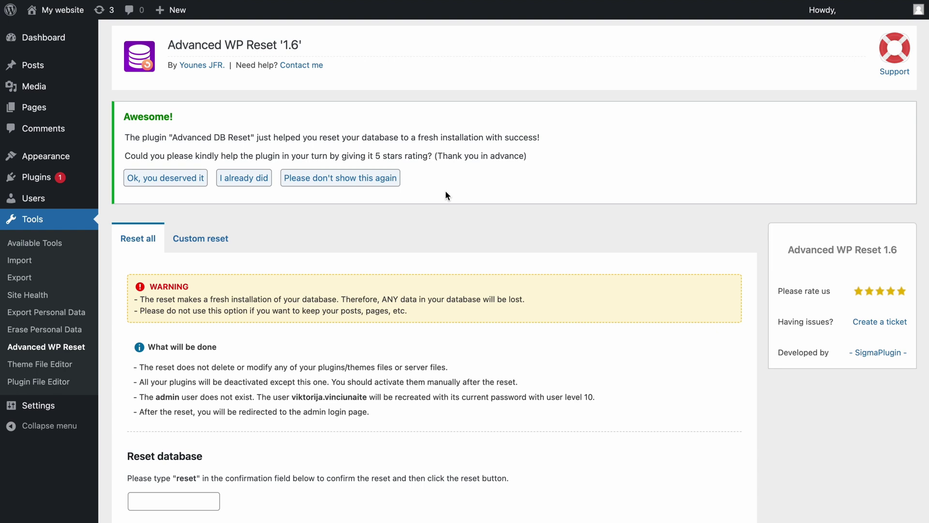
Run and confirm 'Delete all plugins' from Advanced WP Reset's Custom reset tab.
left_click(221, 237)
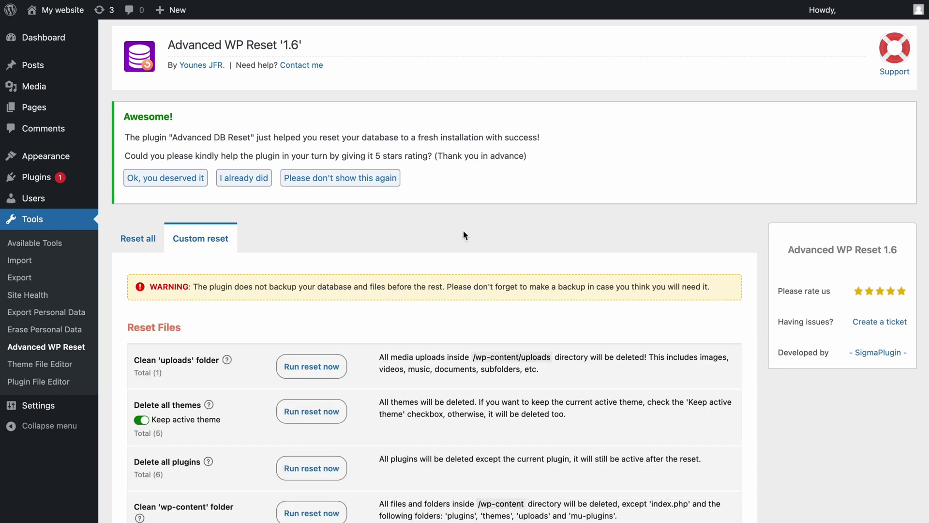
scroll(554, 244, "down", 4)
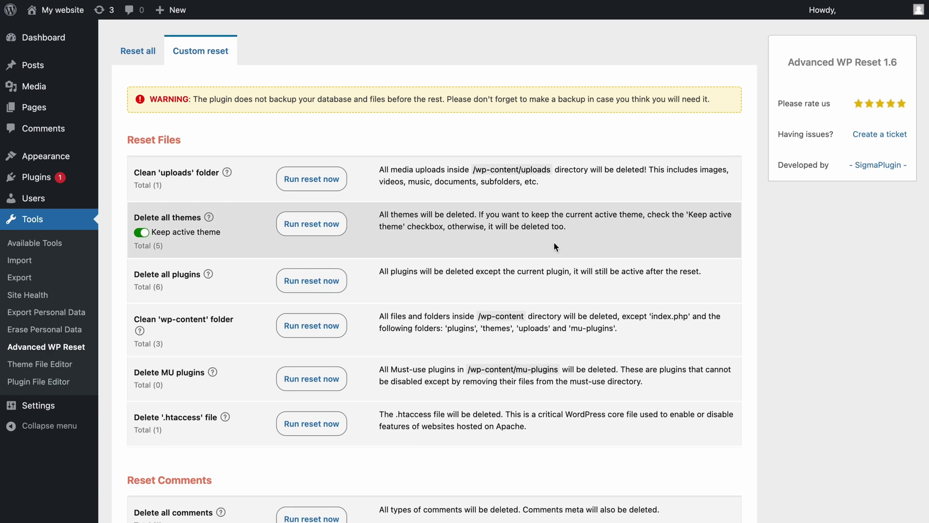
left_click(333, 287)
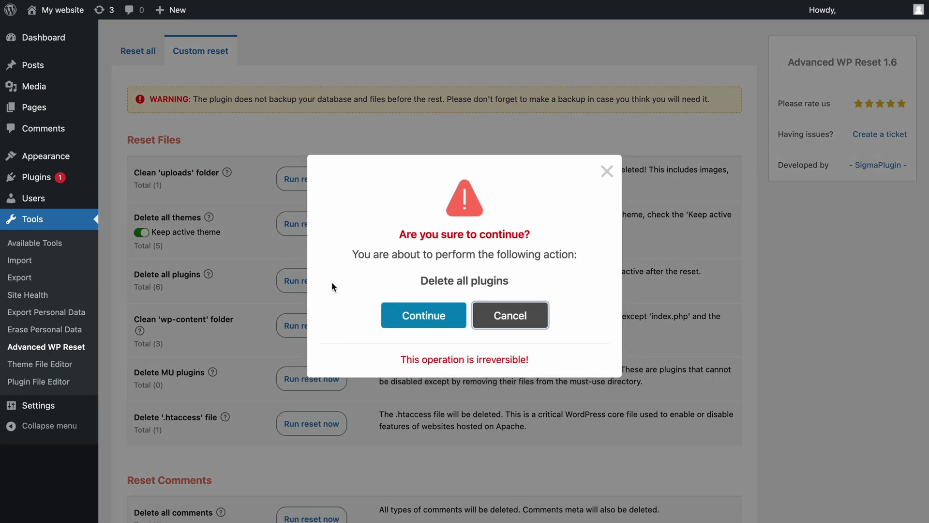
left_click(418, 312)
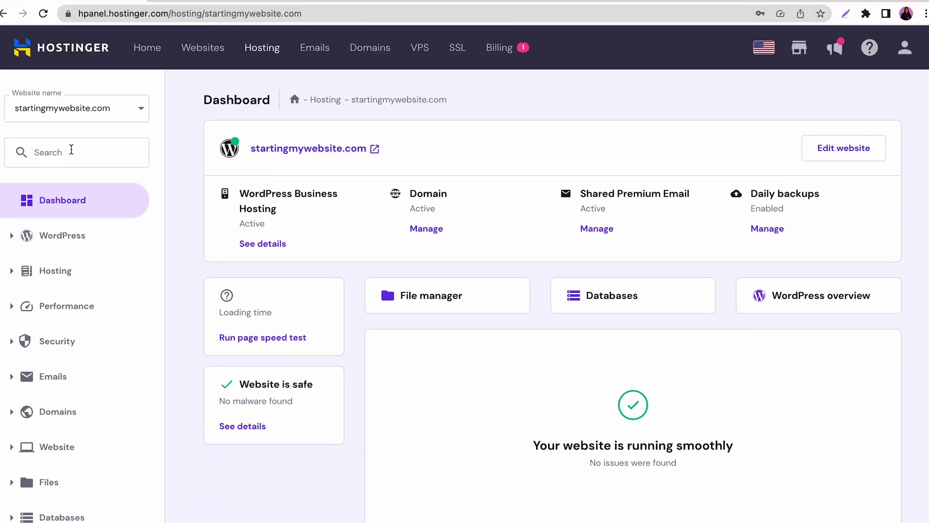
Select all files and folders in public_html in the hPanel File Manager.
left_click(48, 482)
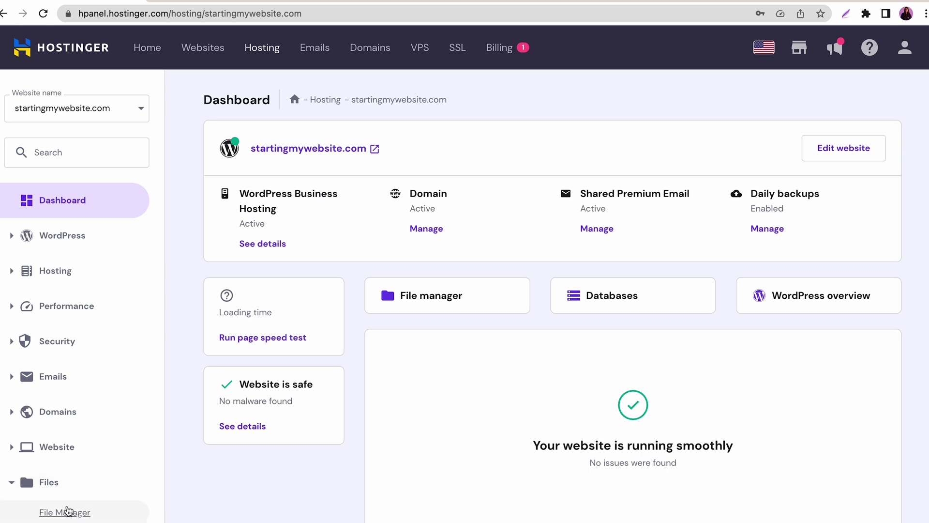
left_click(67, 512)
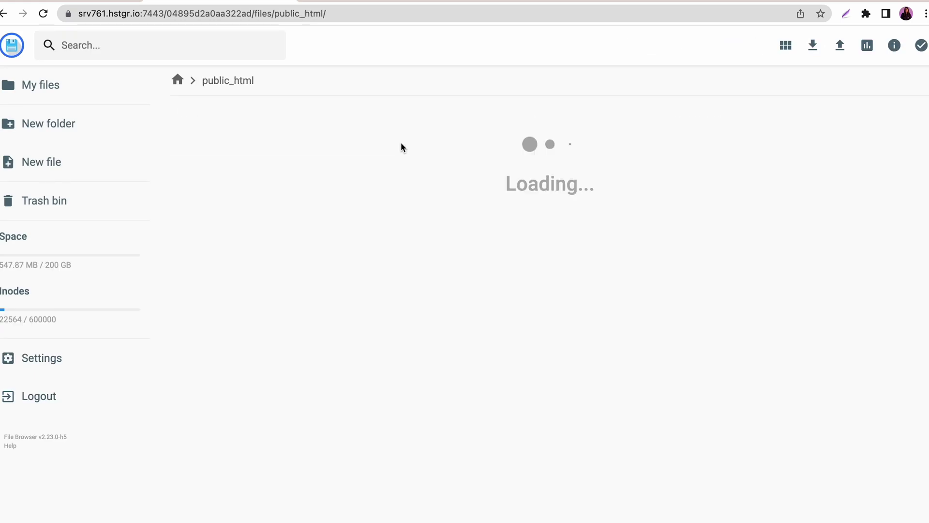
left_click(403, 148)
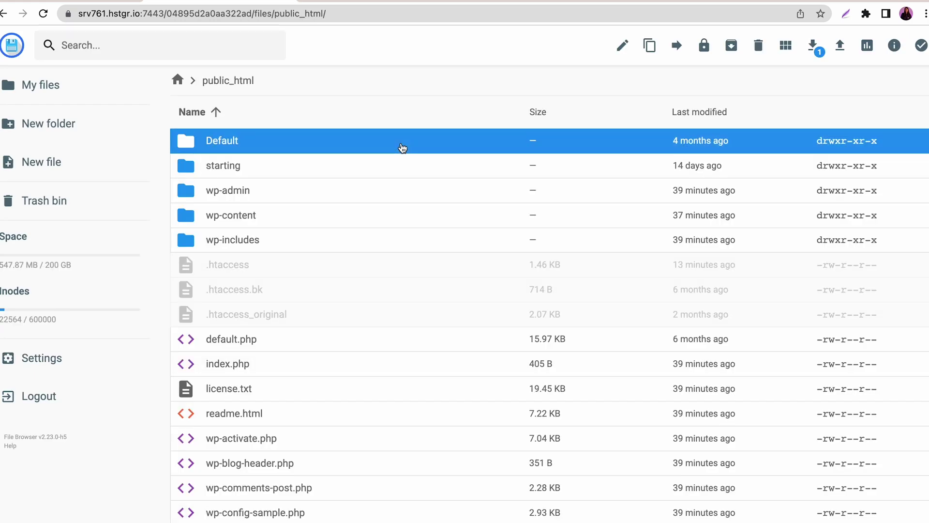
key("ctrl+a")
right_click(402, 146)
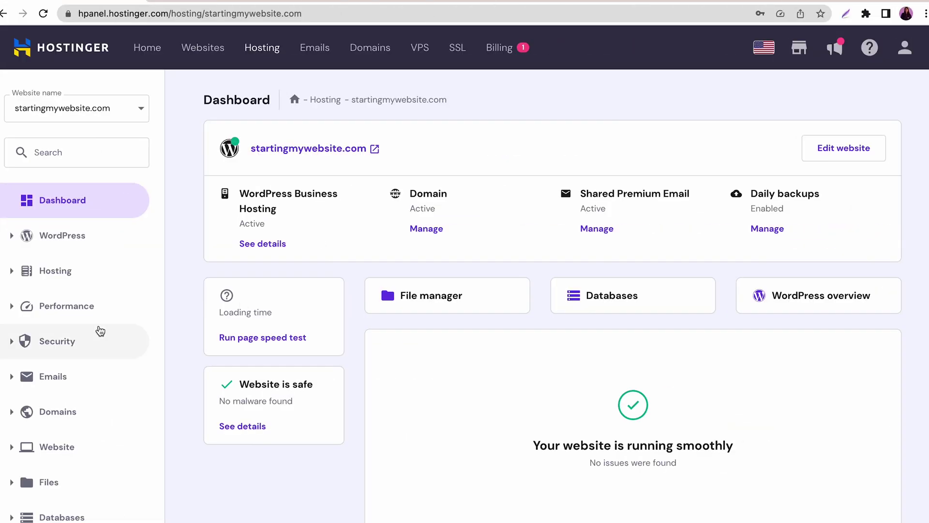
scroll(97, 329, "down", 1)
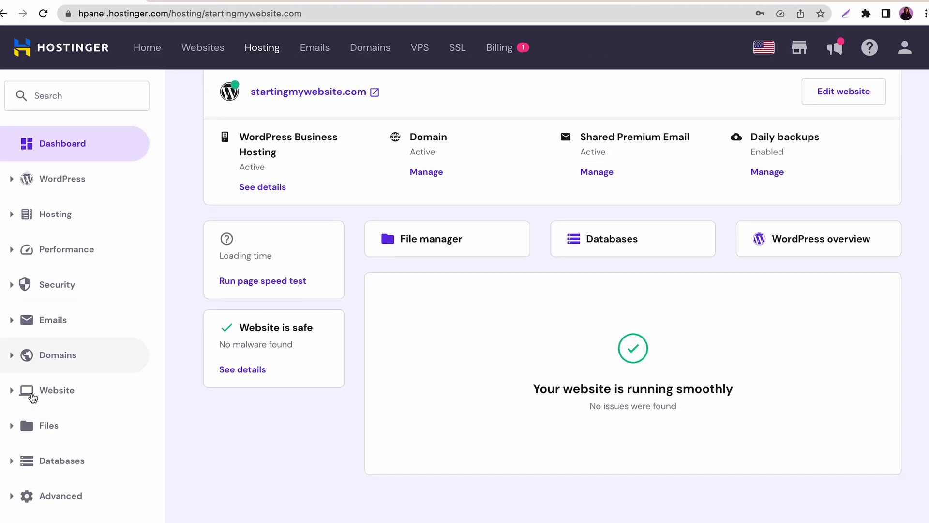
Delete the MySQL database created 2023-03-01 under Databases > Management.
left_click(10, 462)
left_click(63, 491)
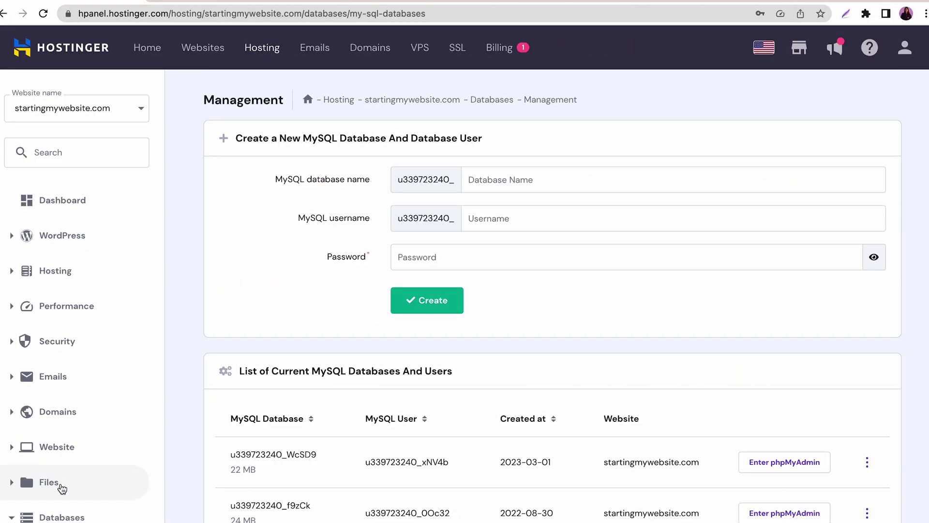
scroll(840, 400, "down", 2)
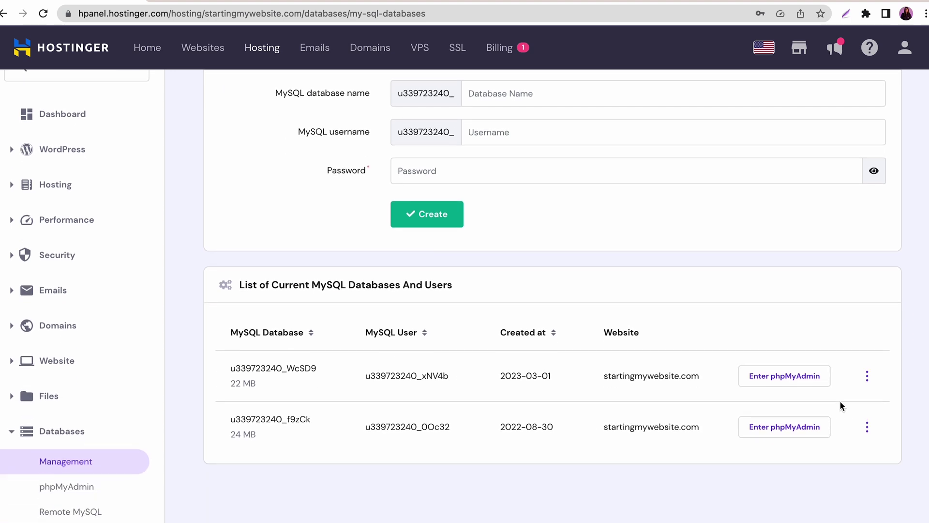
left_click(867, 375)
left_click(817, 492)
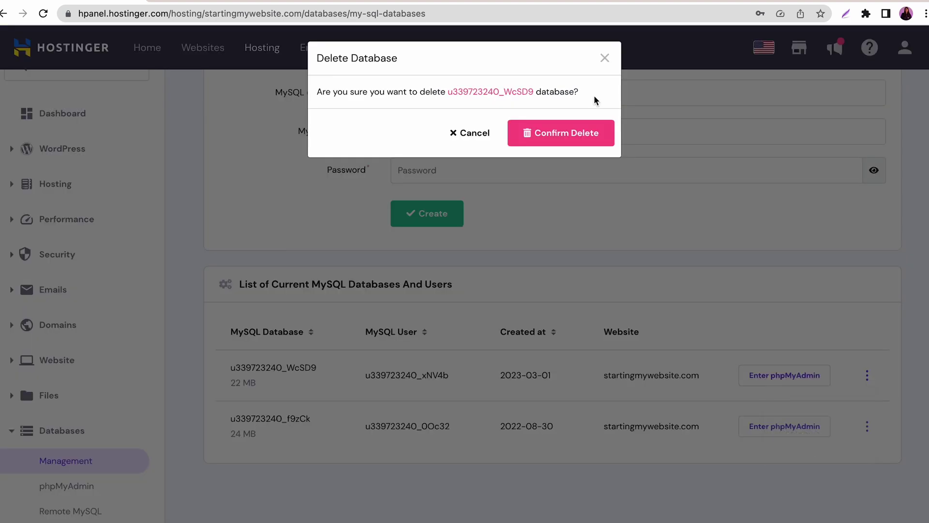
left_click(569, 129)
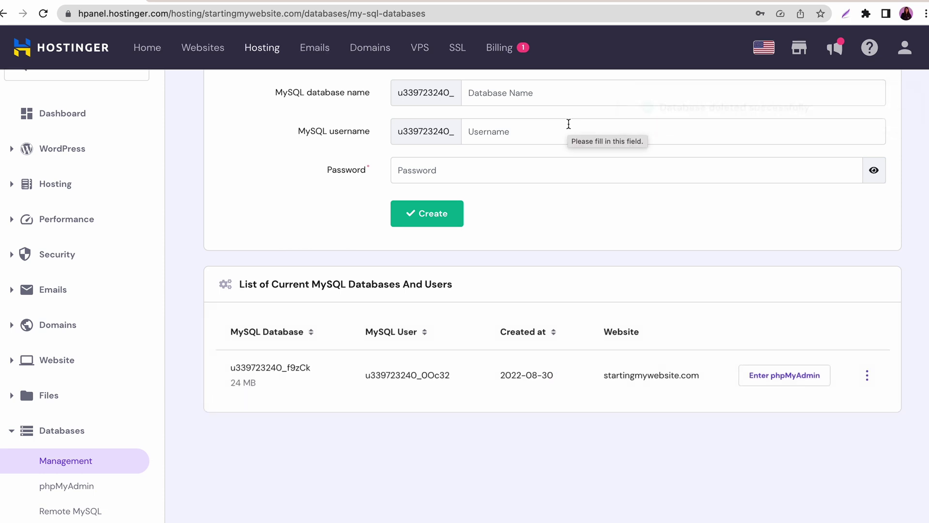
Choose WordPress in Website > Auto Installer for startingmywebsite.com.
left_click(19, 362)
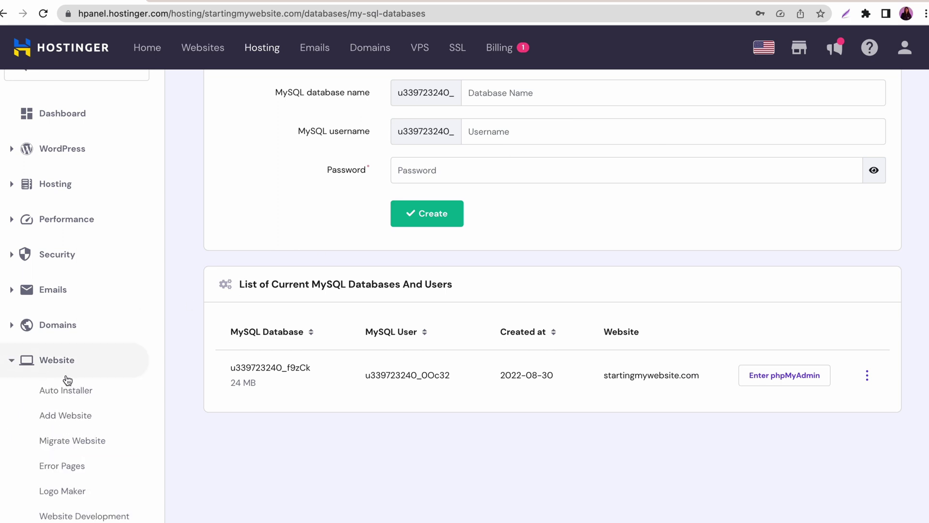
left_click(66, 390)
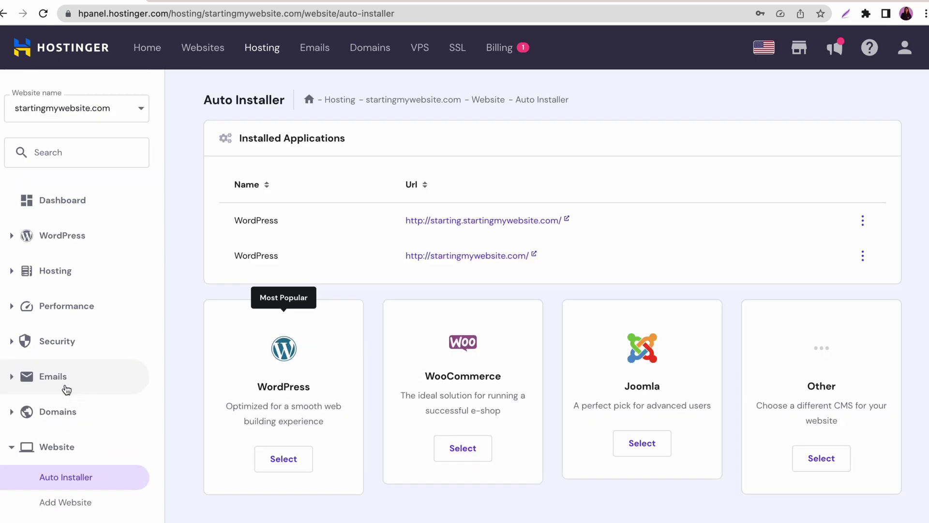
left_click(284, 456)
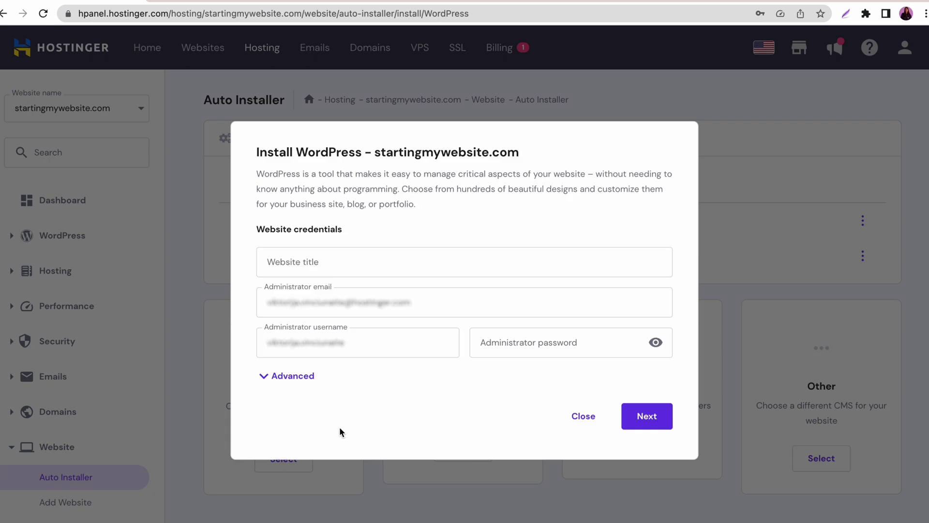